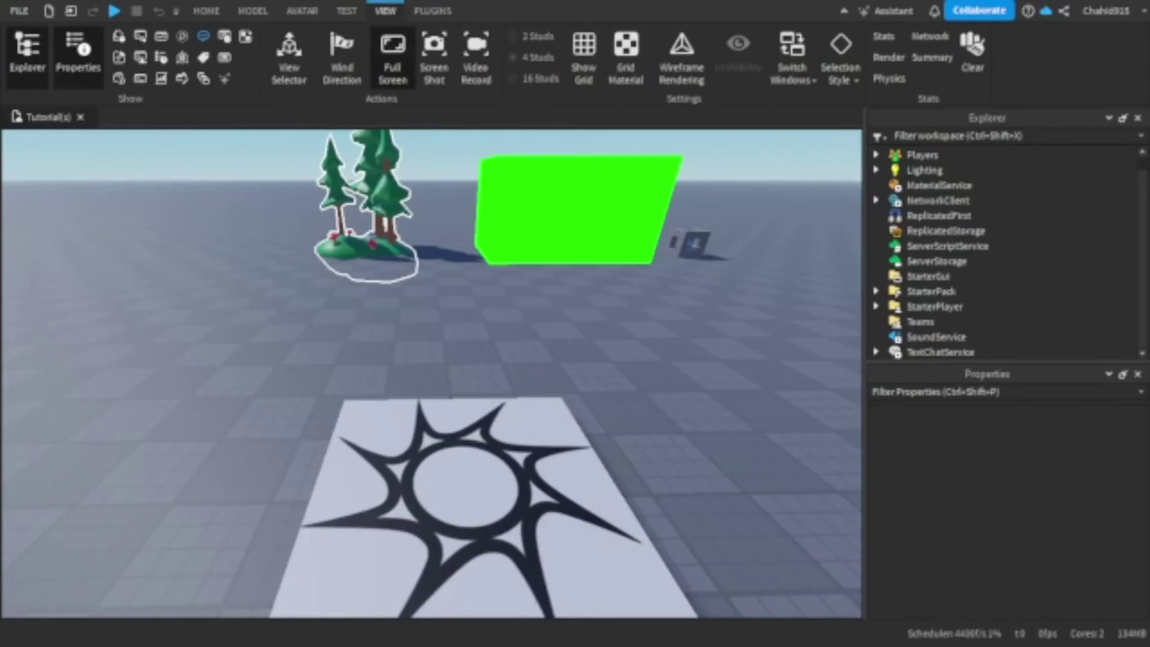
# Orbit the camera out to view the Open button scene from farther away
pyautogui.moveTo(586, 356); pyautogui.dragTo(633, 394, button='right')
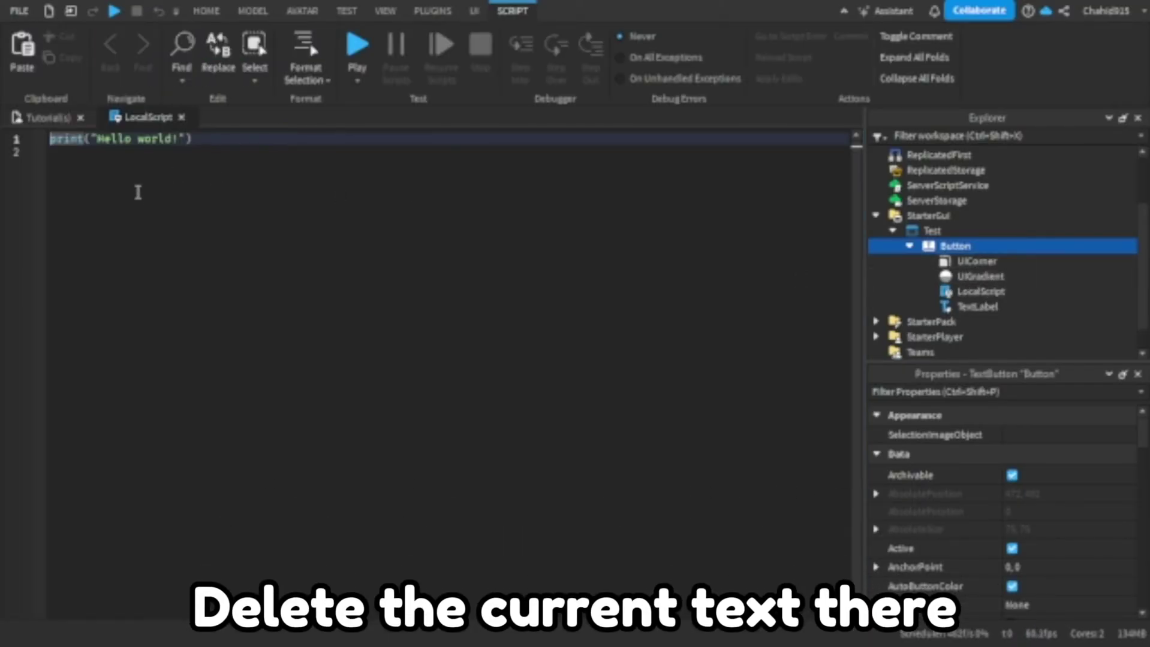
# Replace the default print line with a script.Parent.MouseButton1Click:Connect(function() handler body
pyautogui.click(148, 199)
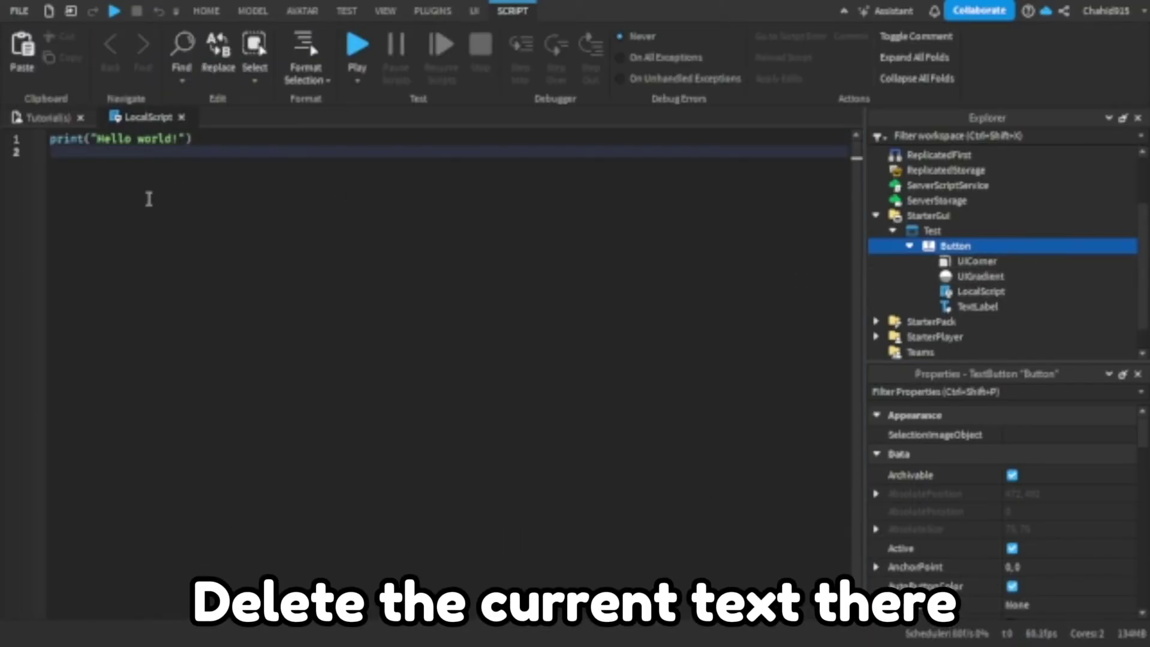
pyautogui.moveTo(4, 153); pyautogui.dragTo(2, 142)
pyautogui.press('BackSpace')
pyautogui.write('sc')
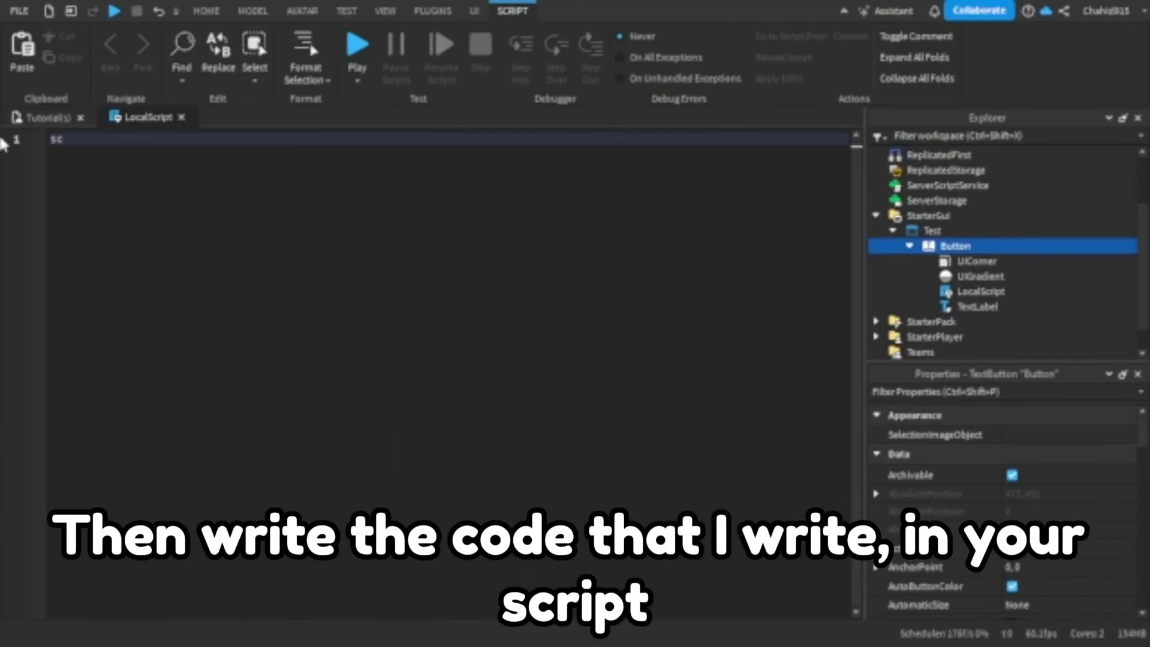
pyautogui.write('ript.')
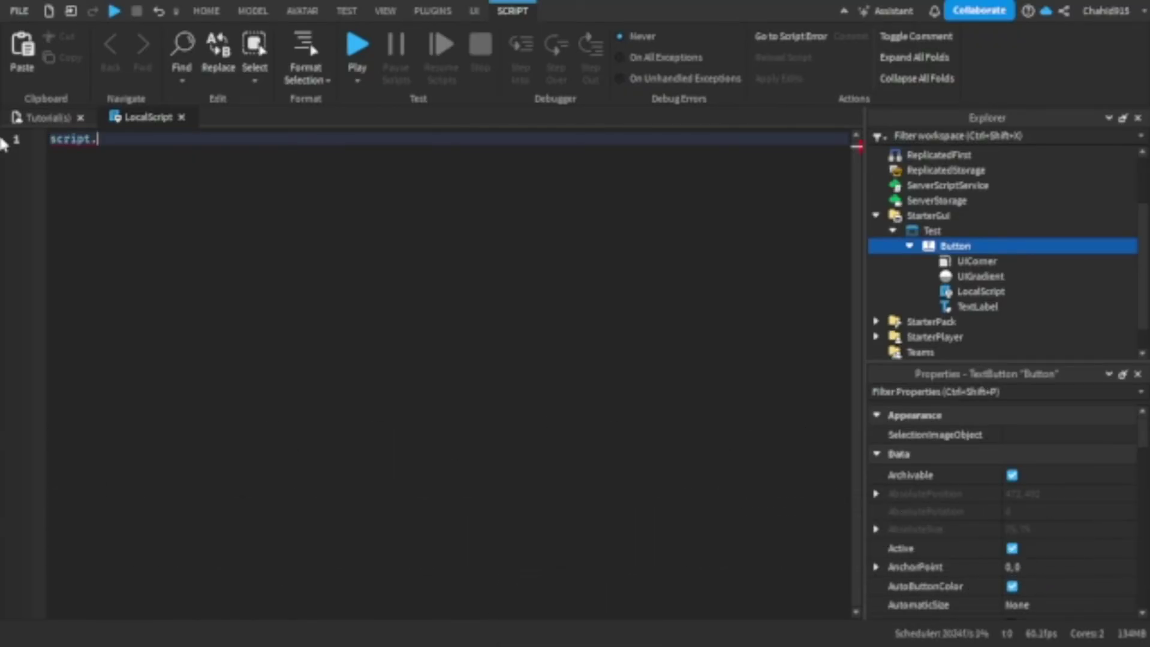
pyautogui.write('Parent.mo')
pyautogui.press('Tab')
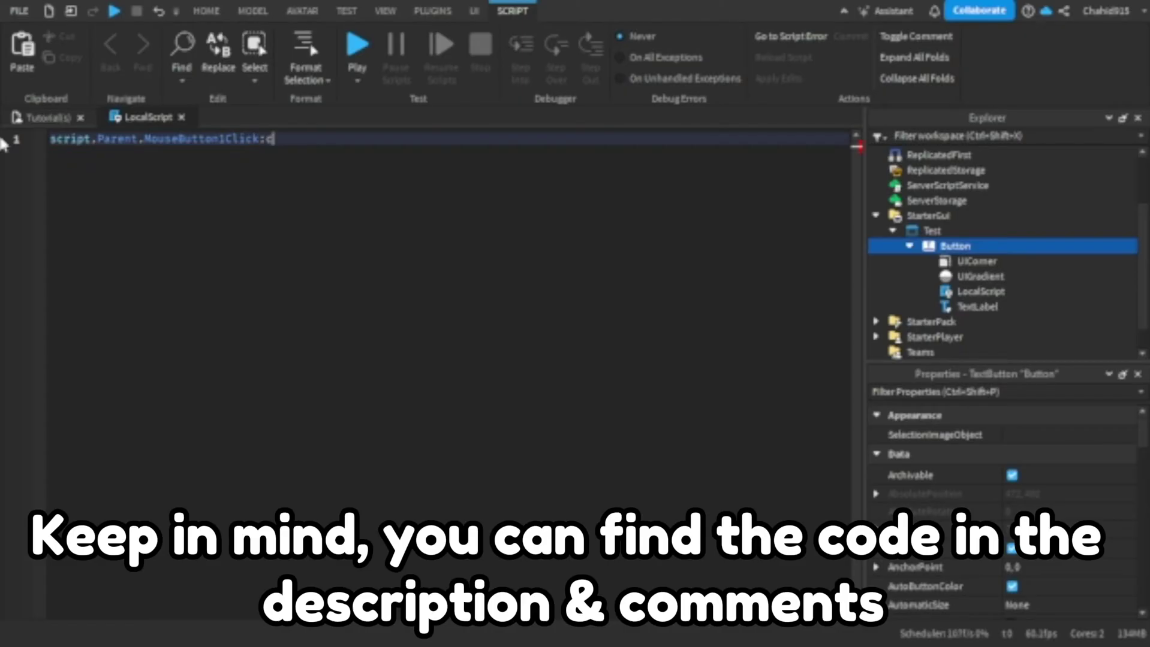
pyautogui.write('on')
pyautogui.press('Tab')
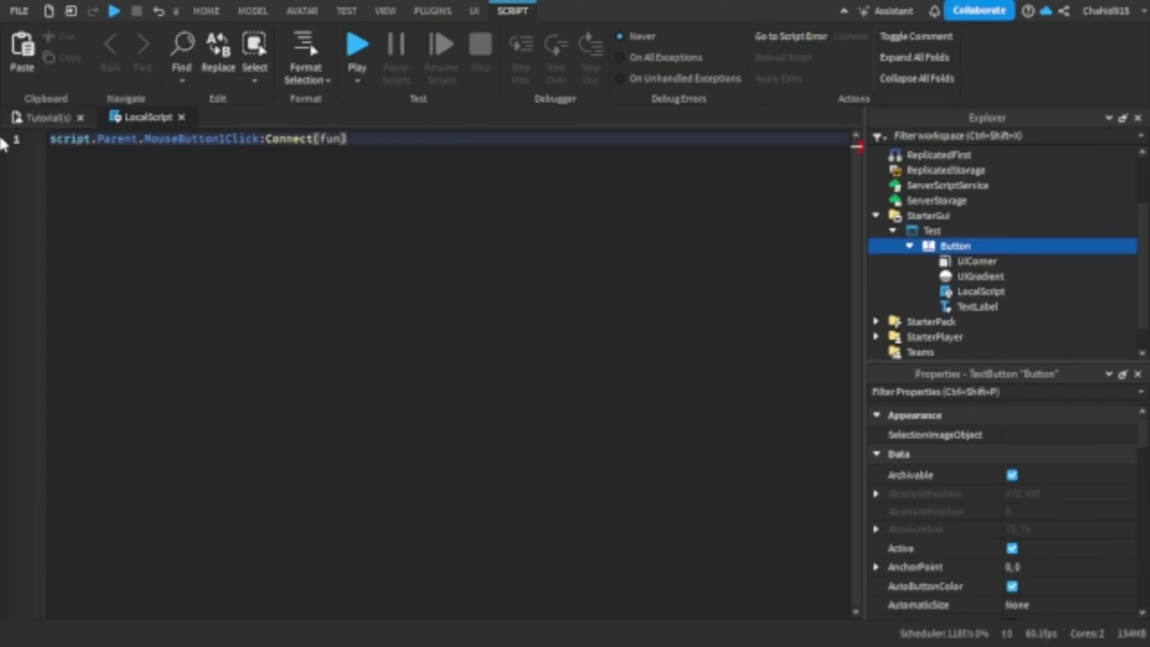
pyautogui.press('Tab')
pyautogui.write('(')
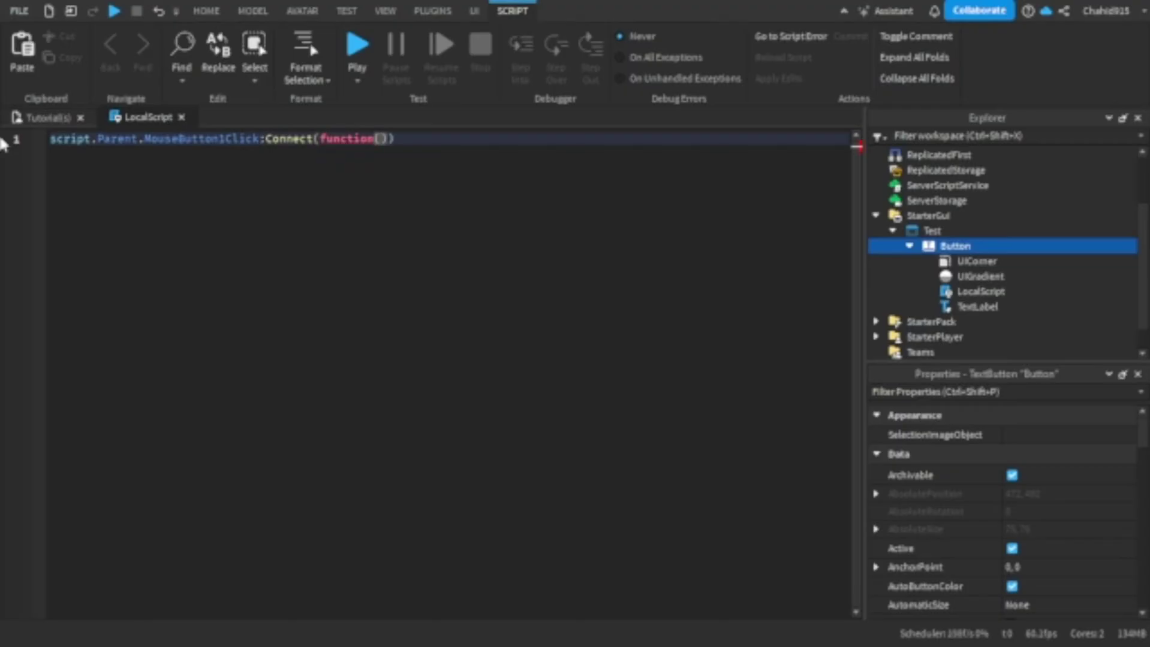
pyautogui.write(')')
pyautogui.press('Return')
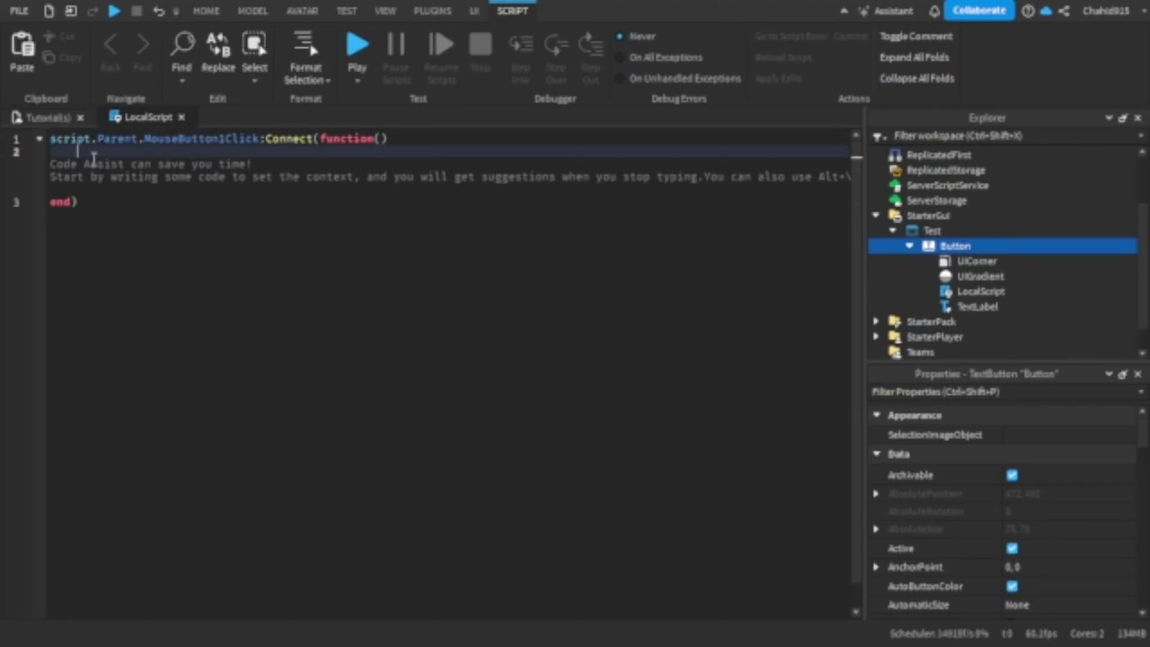
pyautogui.write('local frame =')
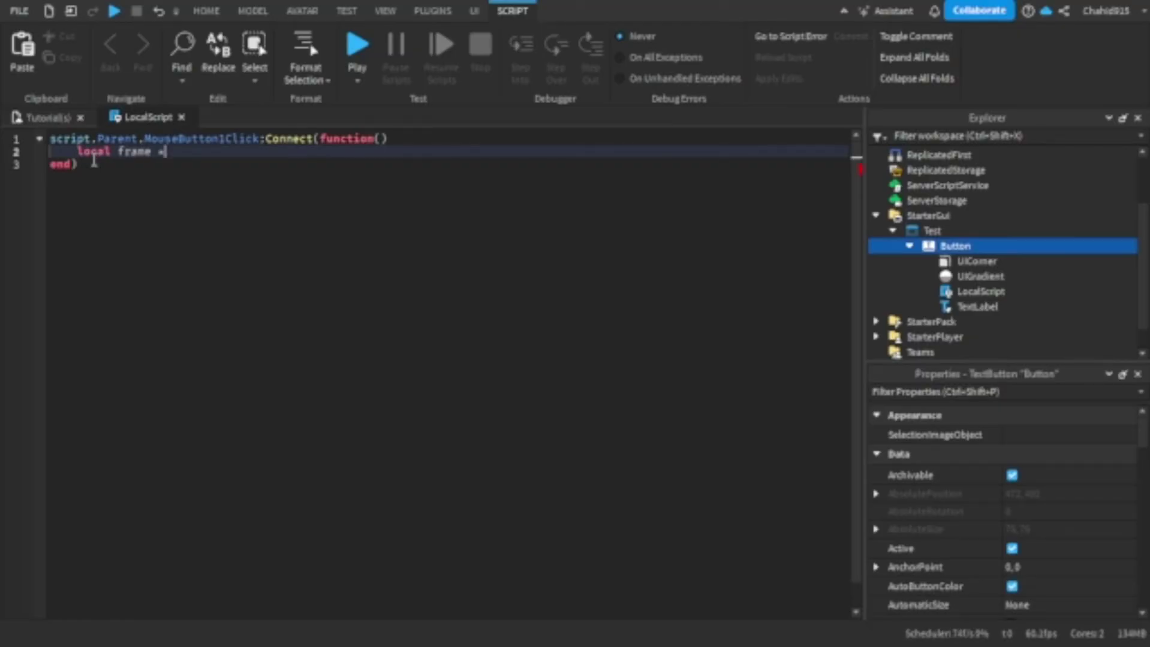
# Back in the scene, insert a new Frame under the Test ScreenGui
pyautogui.click(43, 118)
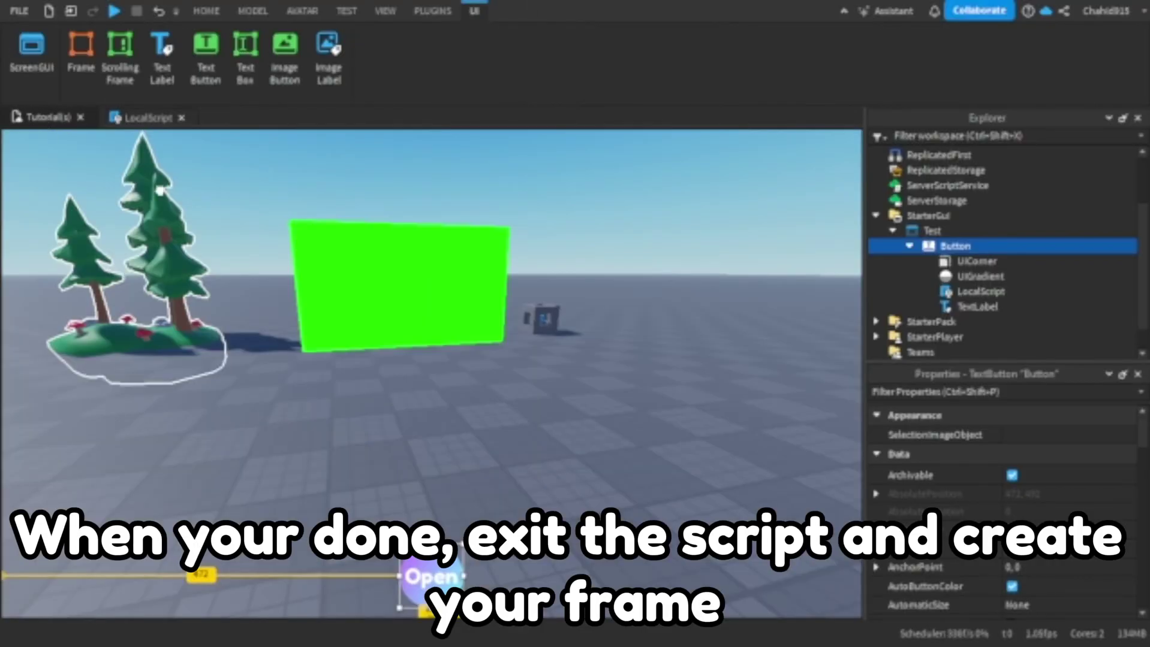
pyautogui.click(531, 468)
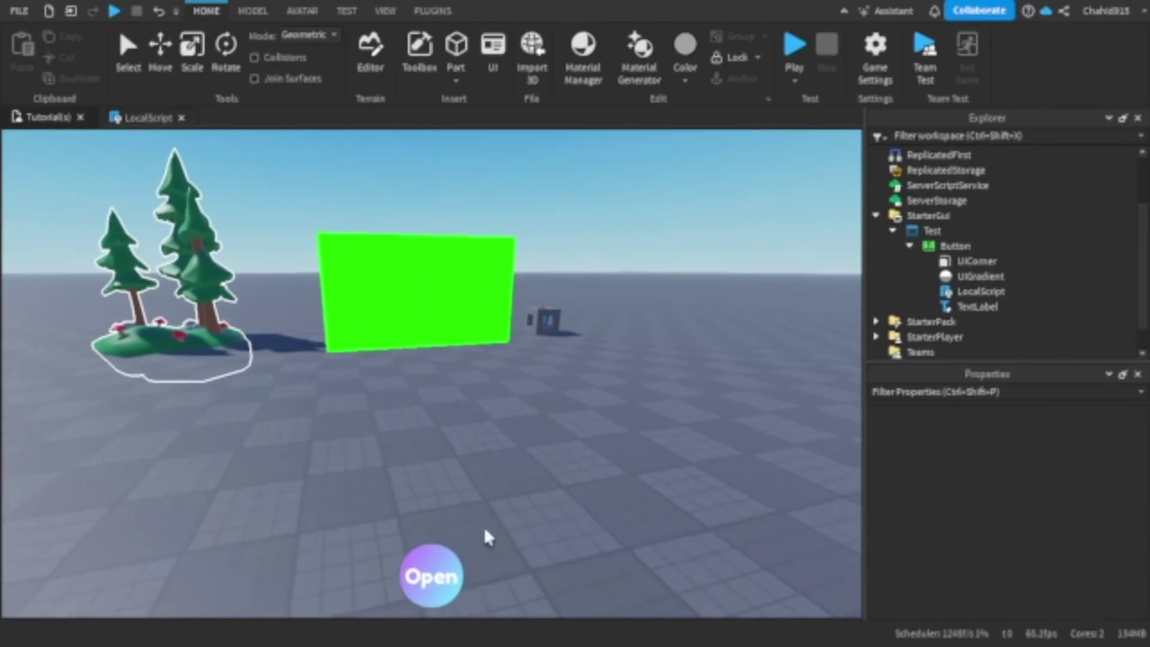
pyautogui.click(908, 246)
pyautogui.click(942, 261)
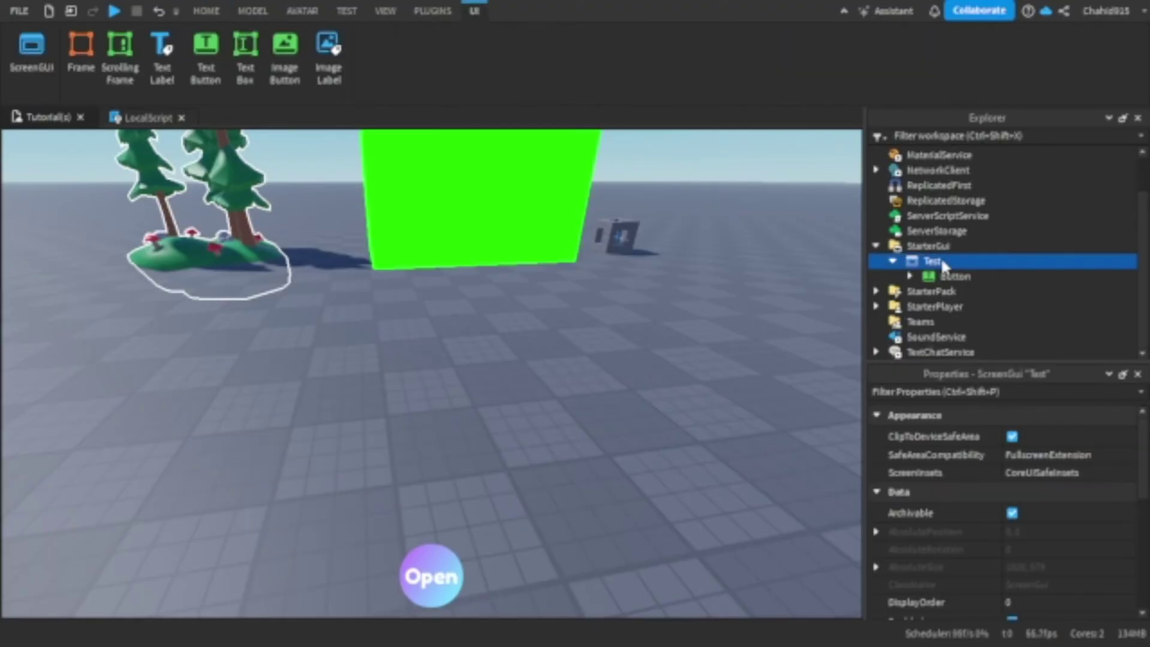
pyautogui.click(79, 49)
# Set the Frame's Size scale to 0.5 wide by 0.35 tall
pyautogui.click(876, 555)
pyautogui.click(1033, 573)
pyautogui.write('0.5')
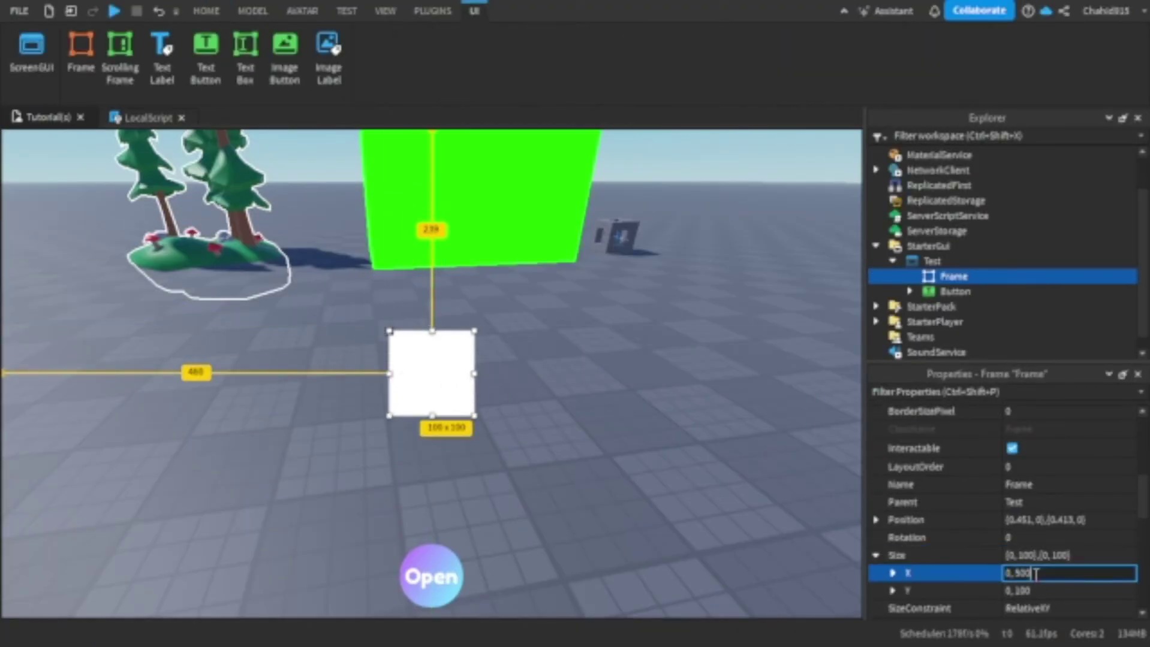
pyautogui.press('Tab')
pyautogui.write('0.35')
pyautogui.press('Return')
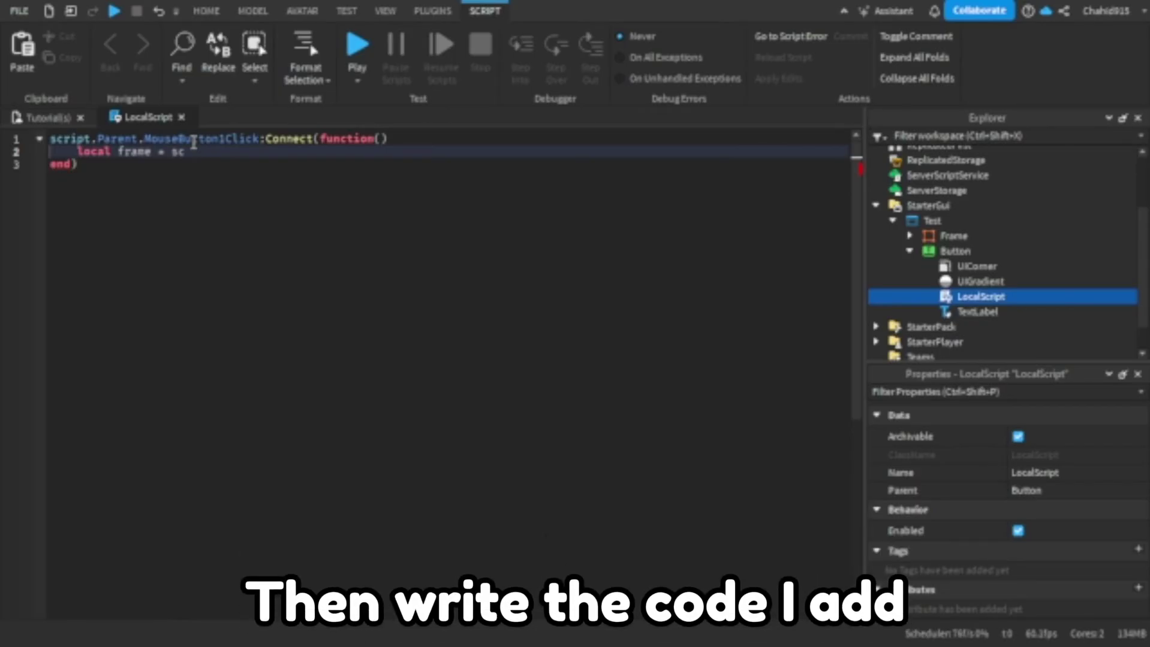
pyautogui.write('ript.')
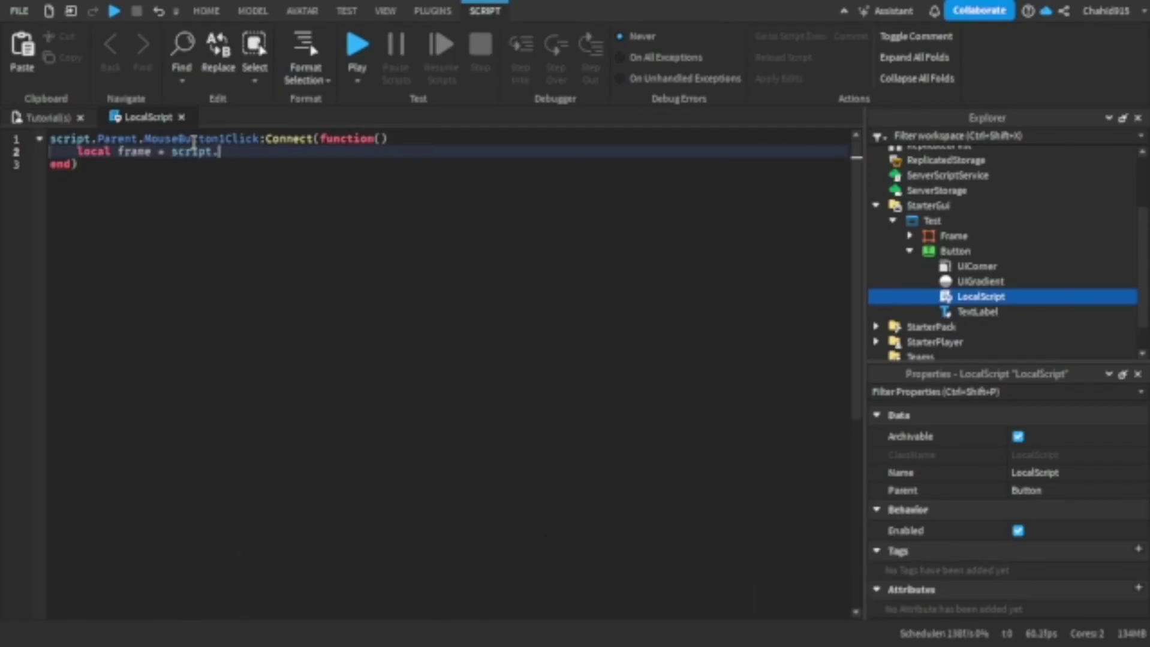
pyautogui.write('Parent.')
pyautogui.write('P')
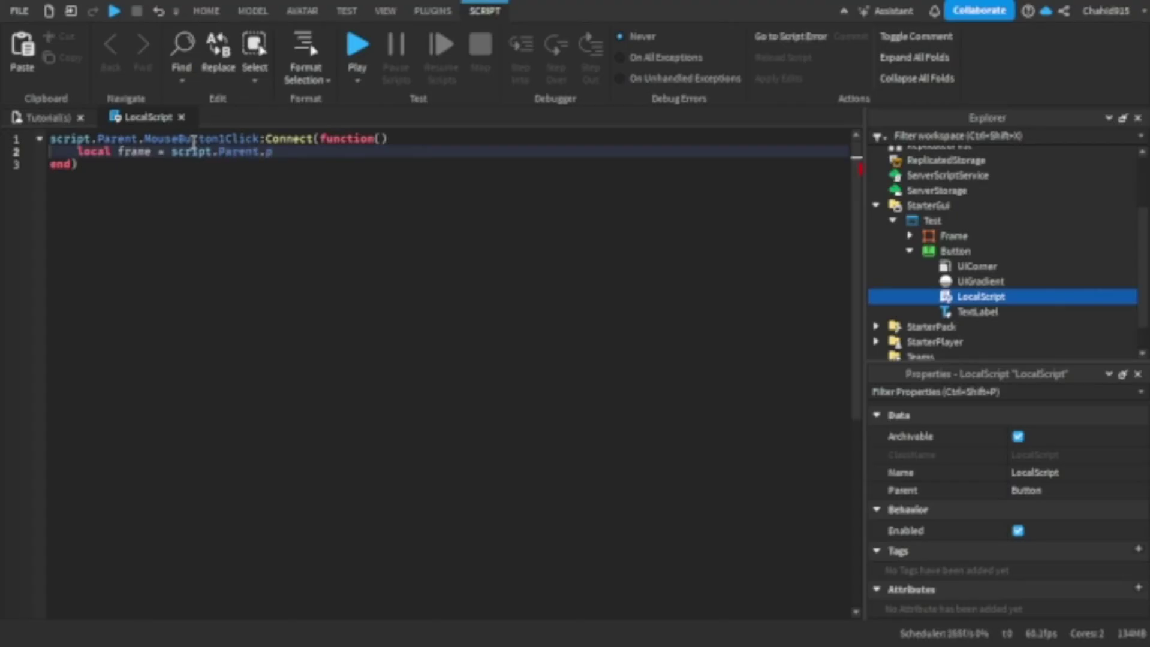
pyautogui.write('arent.Frame')
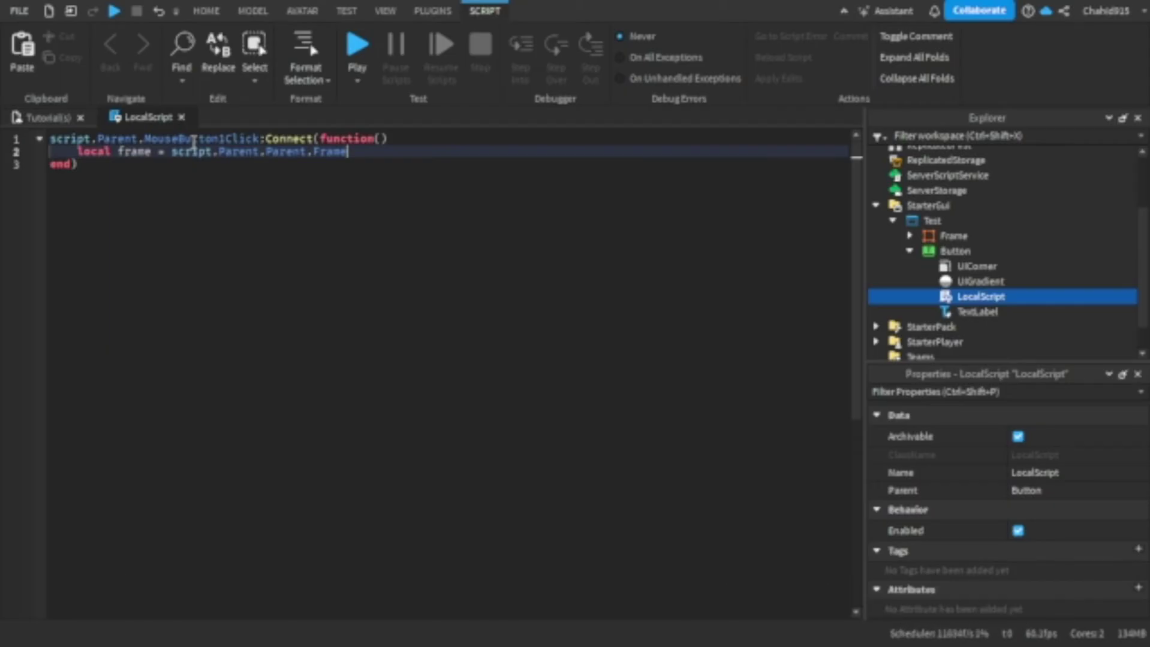
# Add local frame = script.Parent.Parent.Frame and frame.Visible = not frame.Visible, then close the script
pyautogui.press('Return')
pyautogui.write('frame.v')
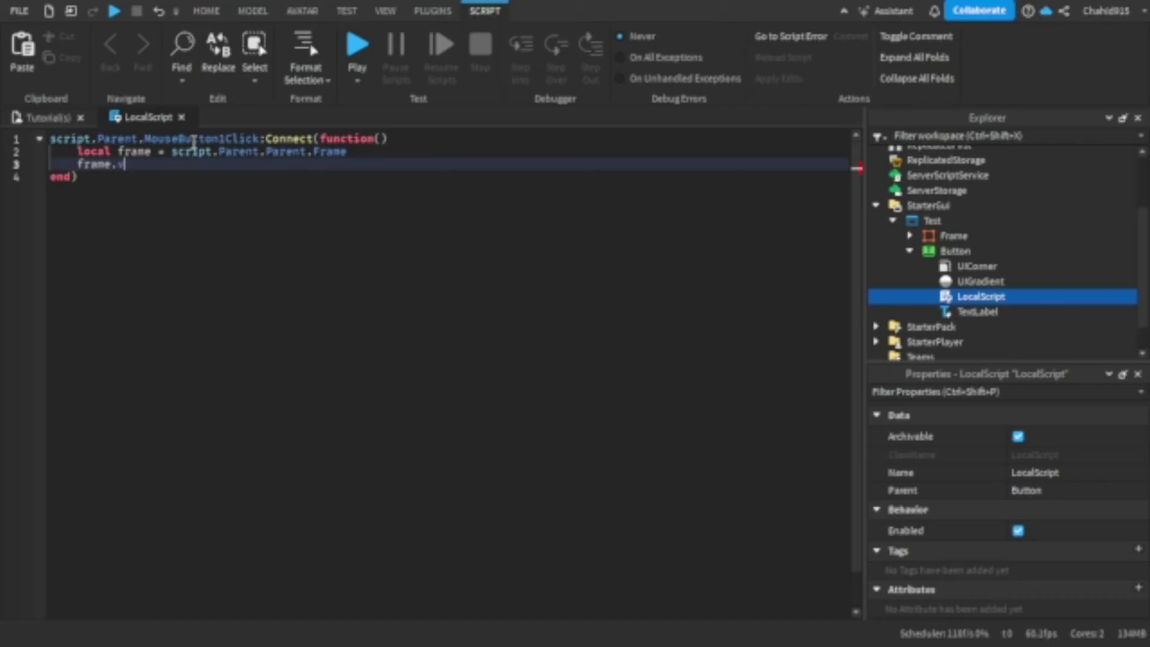
pyautogui.press('Tab')
pyautogui.write('fra')
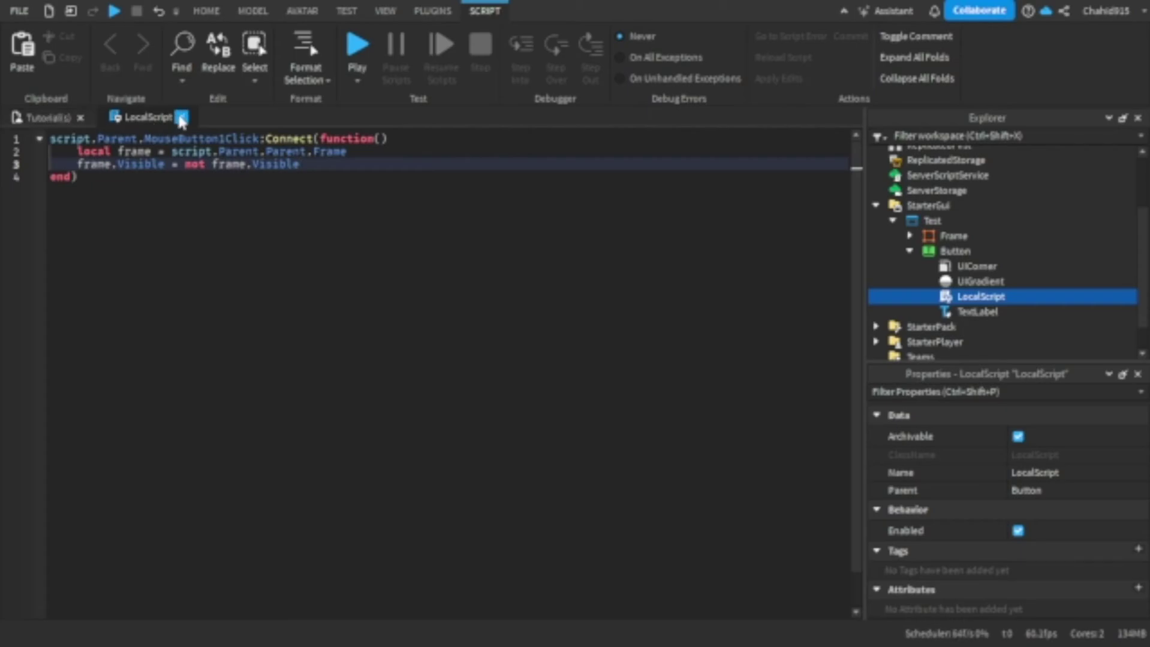
pyautogui.click(180, 116)
# Turn off the gradient Frame's Visible property, then deselect it in the viewport
pyautogui.click(909, 252)
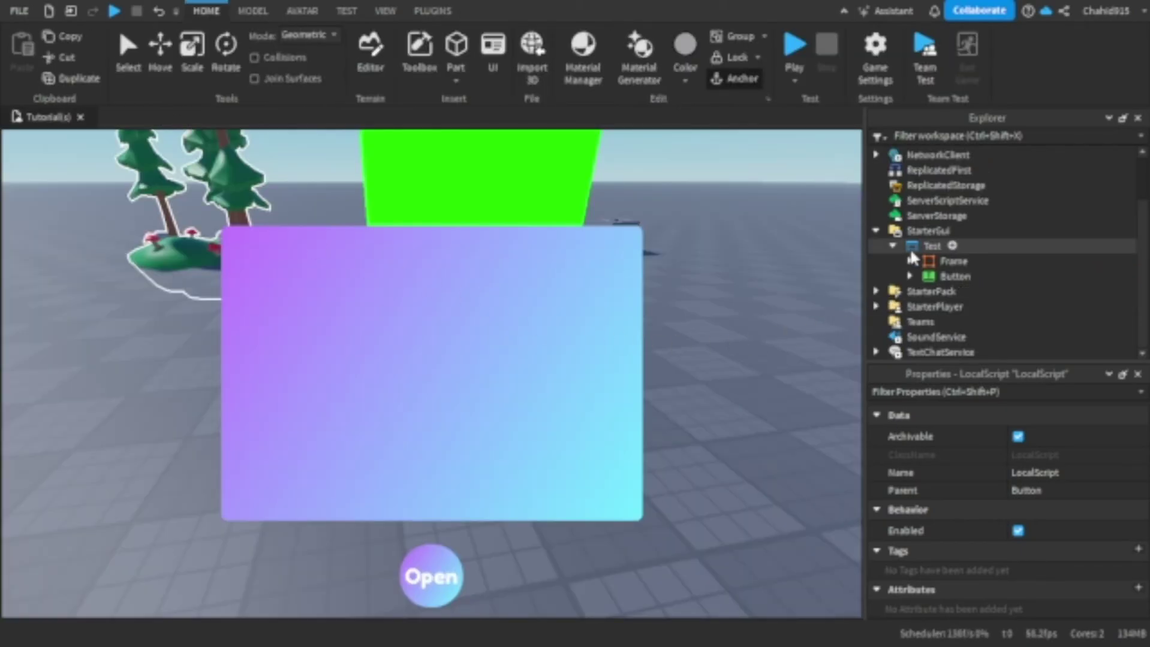
pyautogui.click(948, 261)
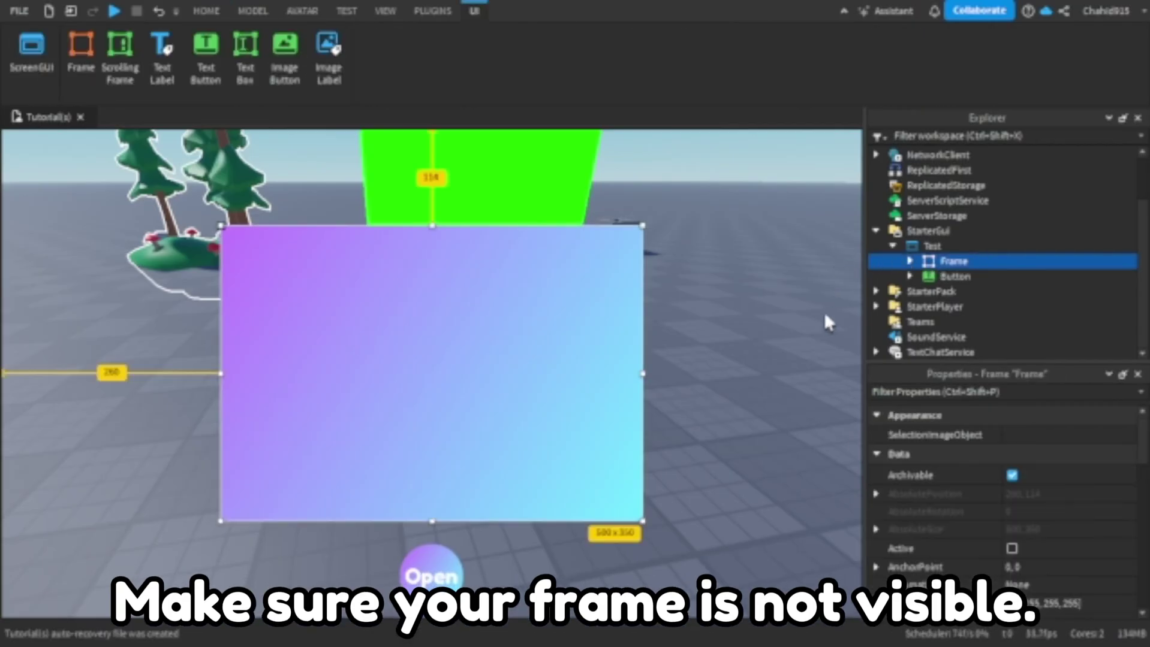
pyautogui.scroll(-3, 969, 535)
pyautogui.scroll(-5, 982, 542)
pyautogui.scroll(-2, 985, 535)
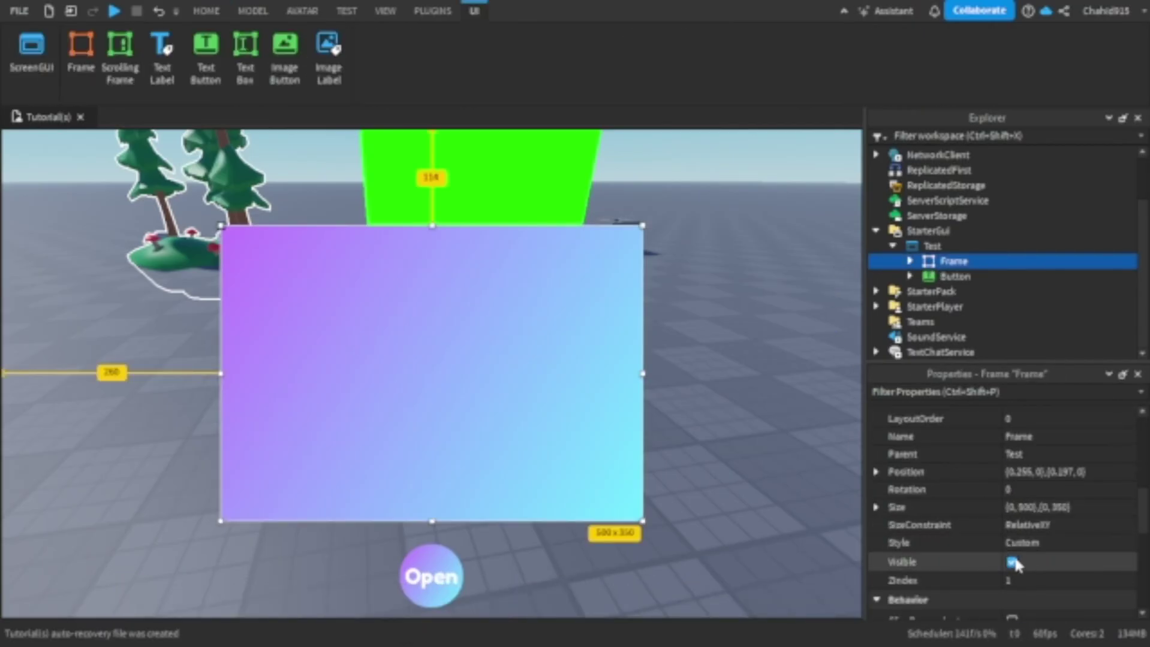
pyautogui.click(1012, 563)
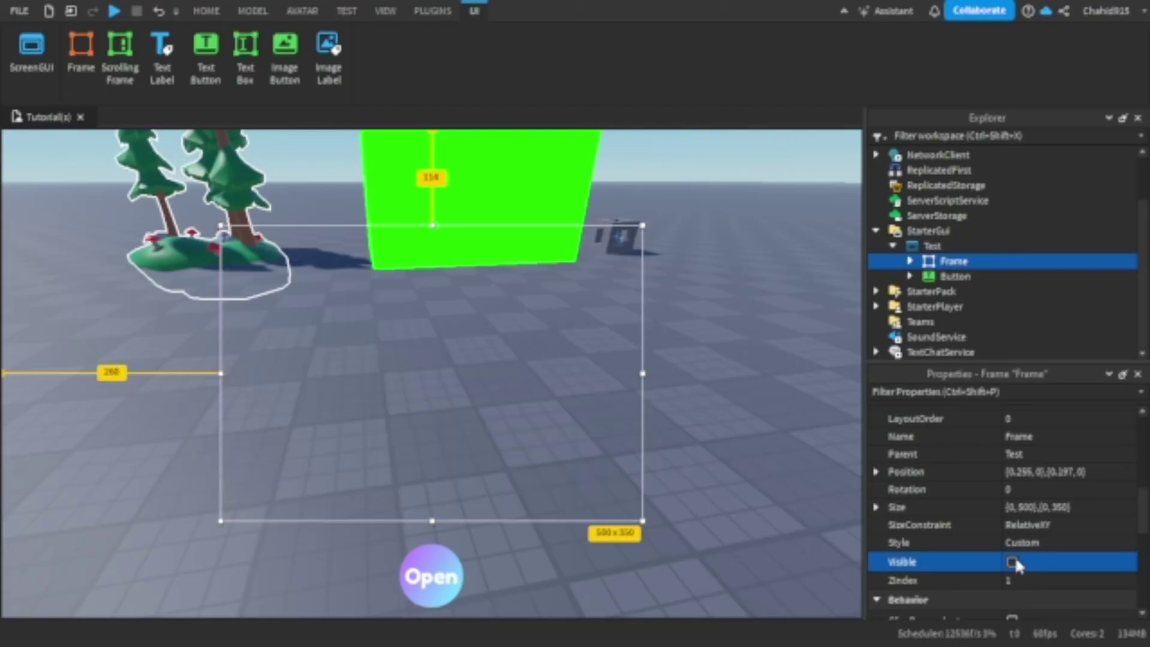
pyautogui.click(778, 455)
pyautogui.moveTo(778, 457); pyautogui.dragTo(721, 437, button='right')
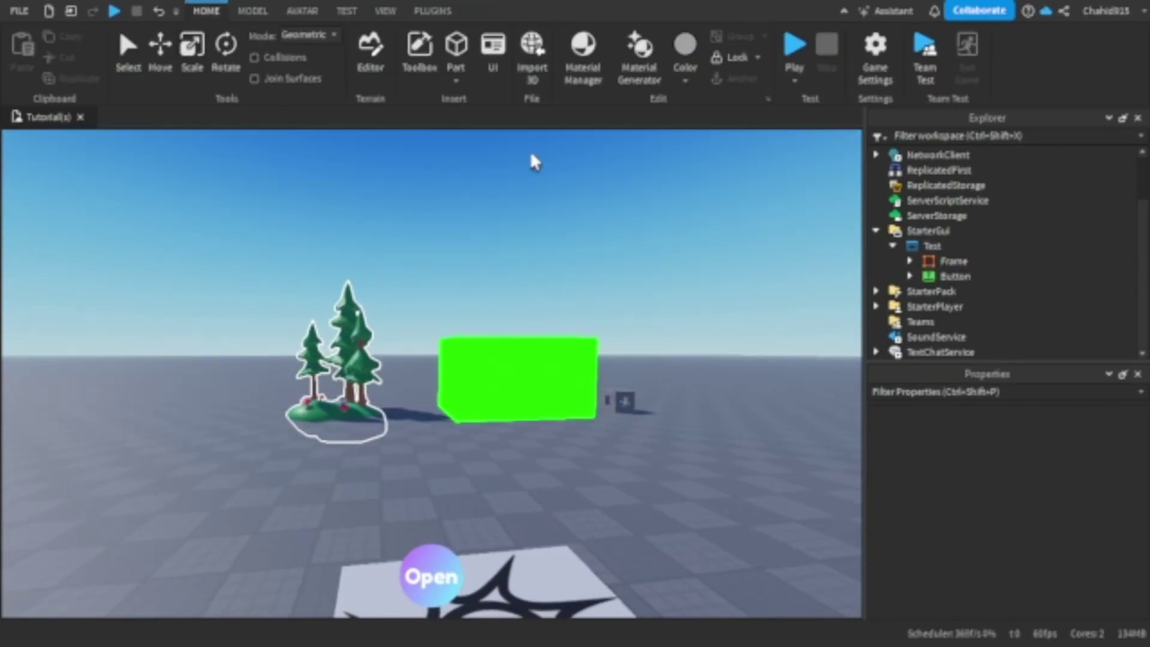
# Start a play test, move the avatar off the pad, and toggle the frame open and closed
pyautogui.click(795, 47)
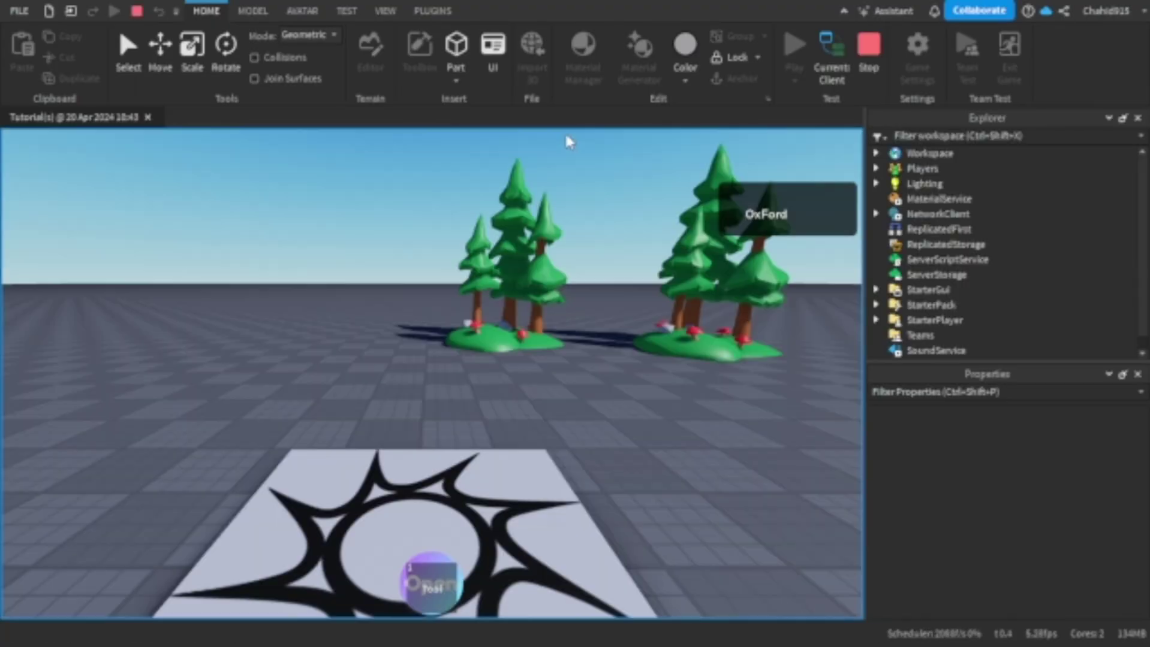
pyautogui.moveTo(559, 185); pyautogui.dragTo(483, 234, button='right')
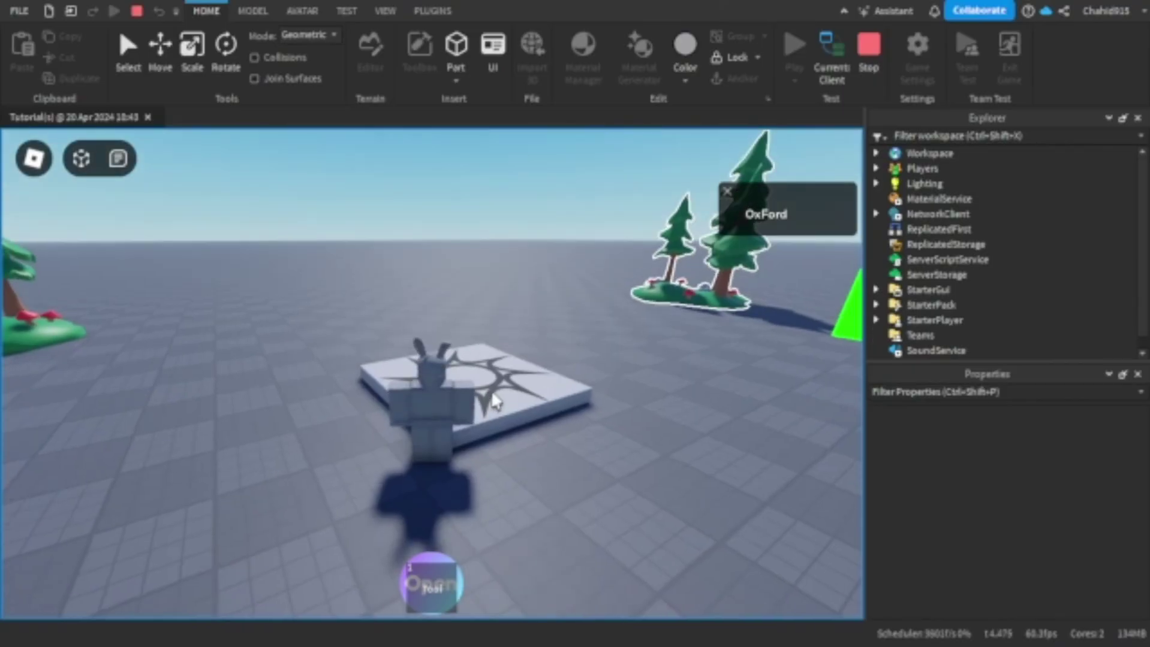
pyautogui.press('s')
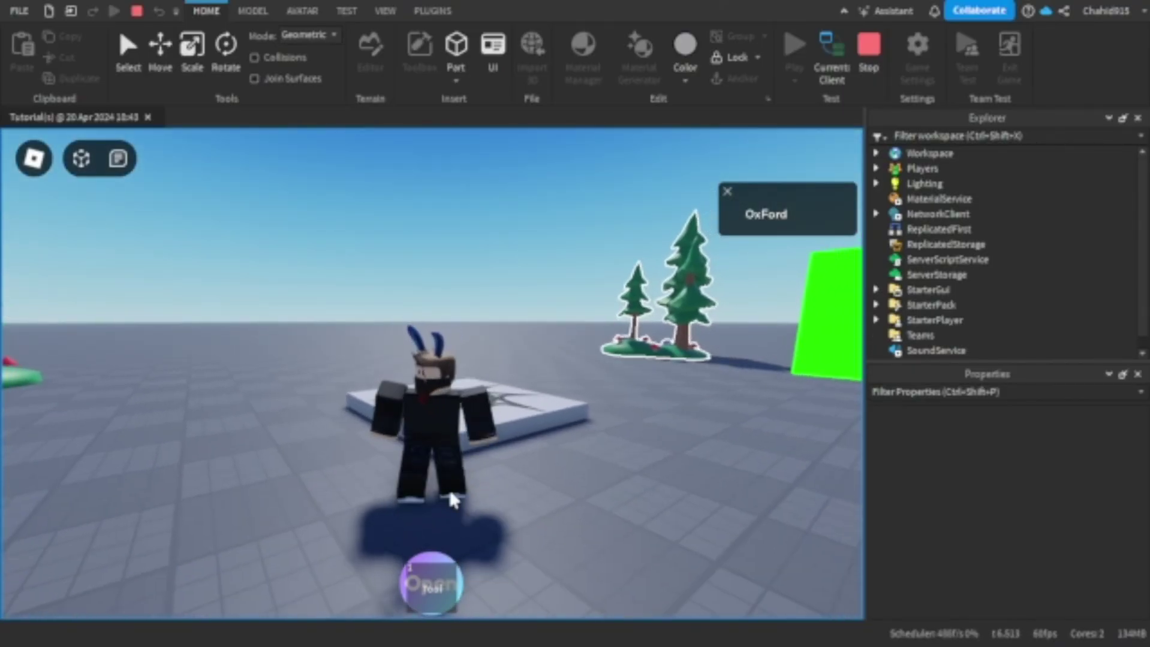
pyautogui.click(434, 564)
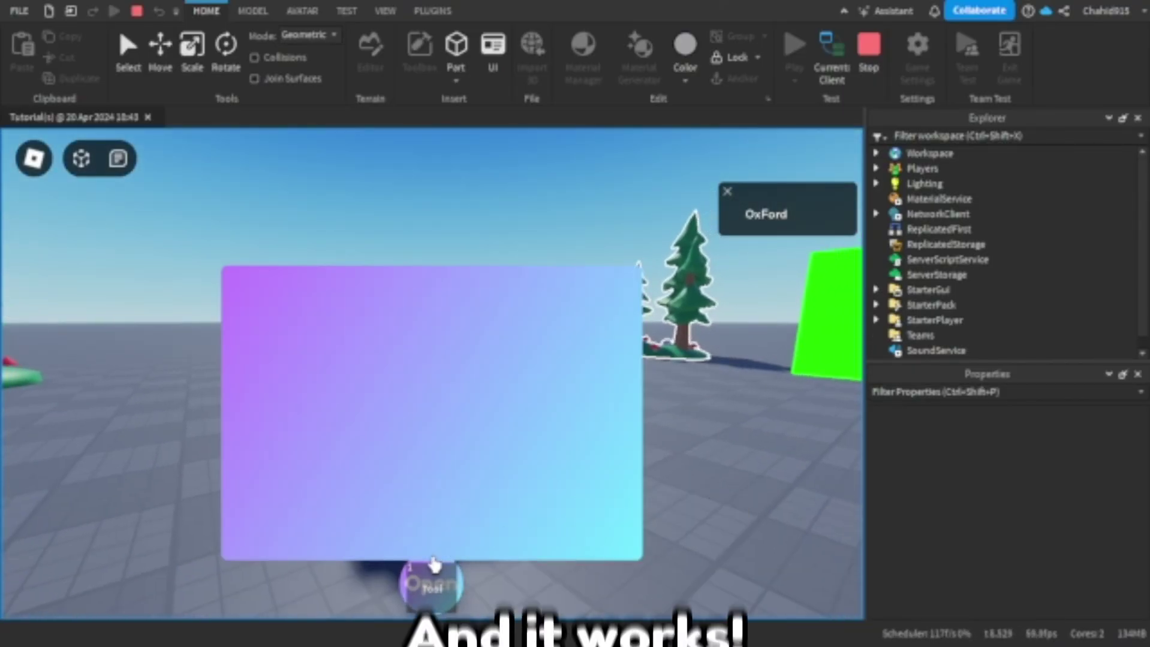
pyautogui.click(434, 565)
# Walk the avatar around and toggle the gradient frame several more times with Open
pyautogui.press('w')
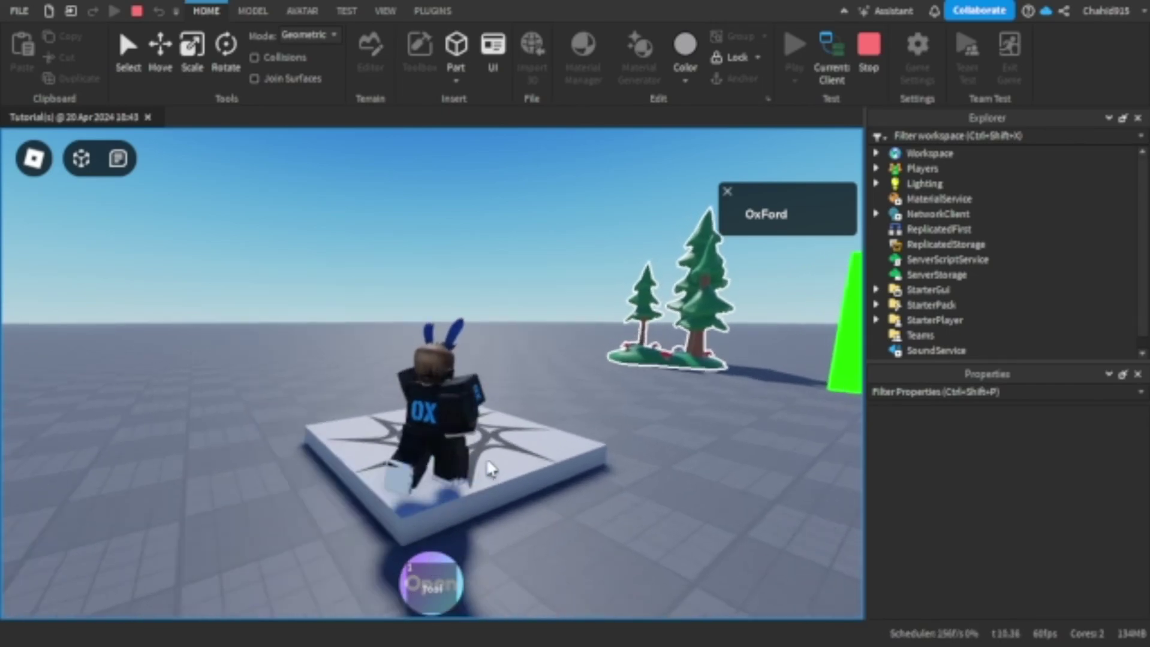
pyautogui.press('s')
pyautogui.click(458, 585)
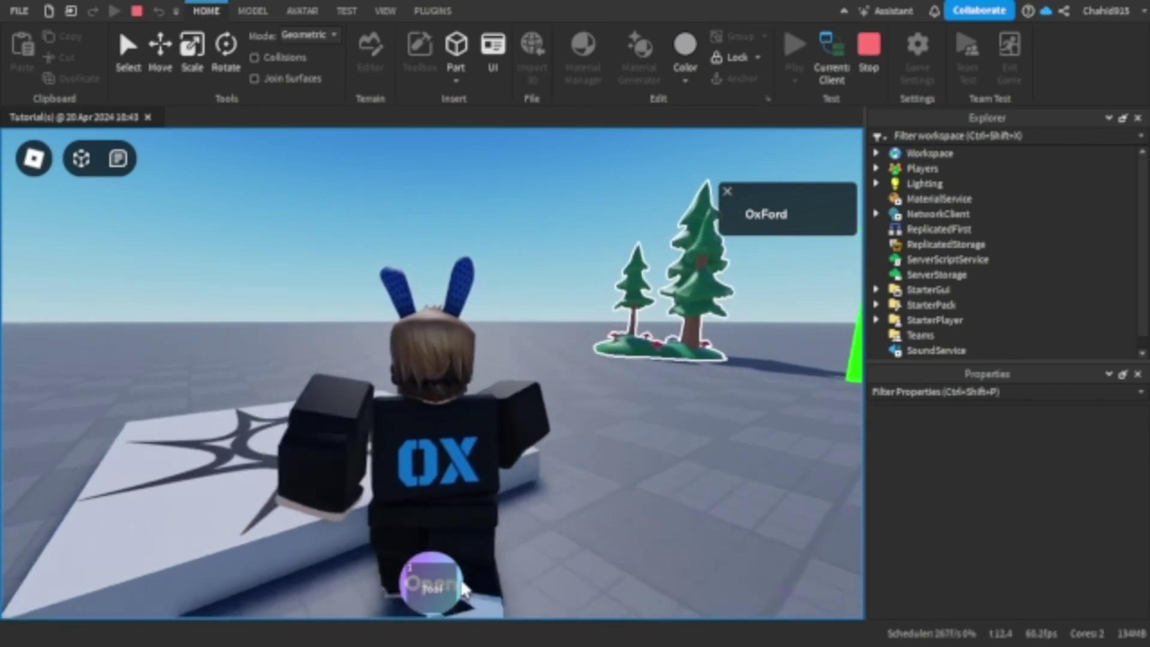
pyautogui.click(463, 589)
pyautogui.click(462, 589)
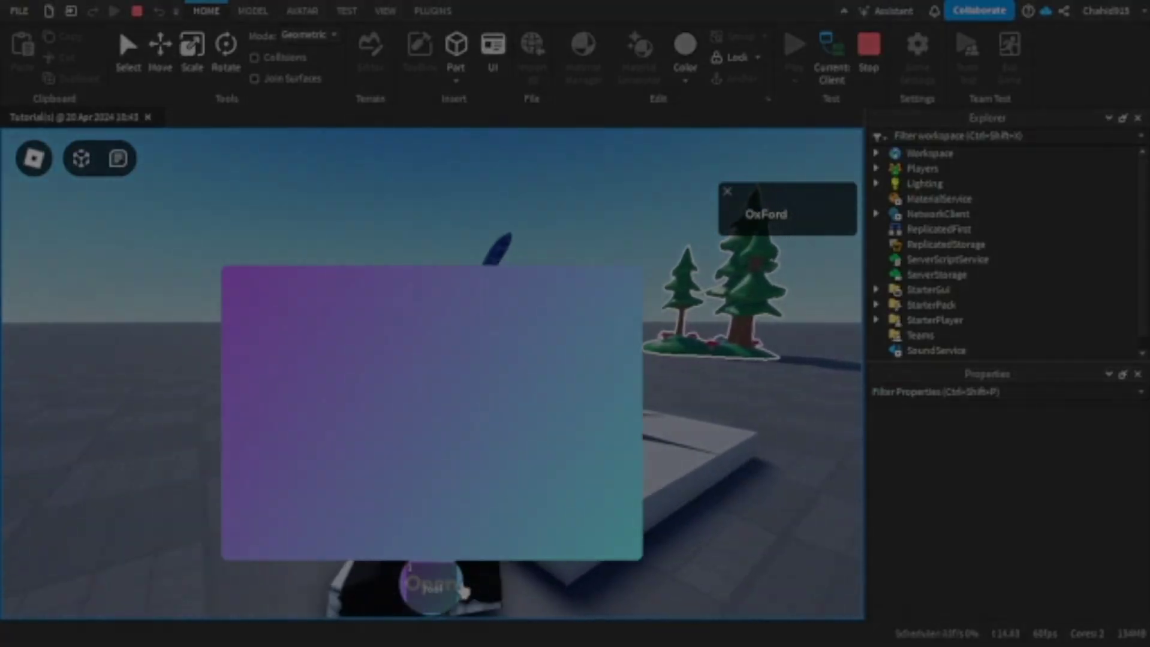
pyautogui.click(463, 588)
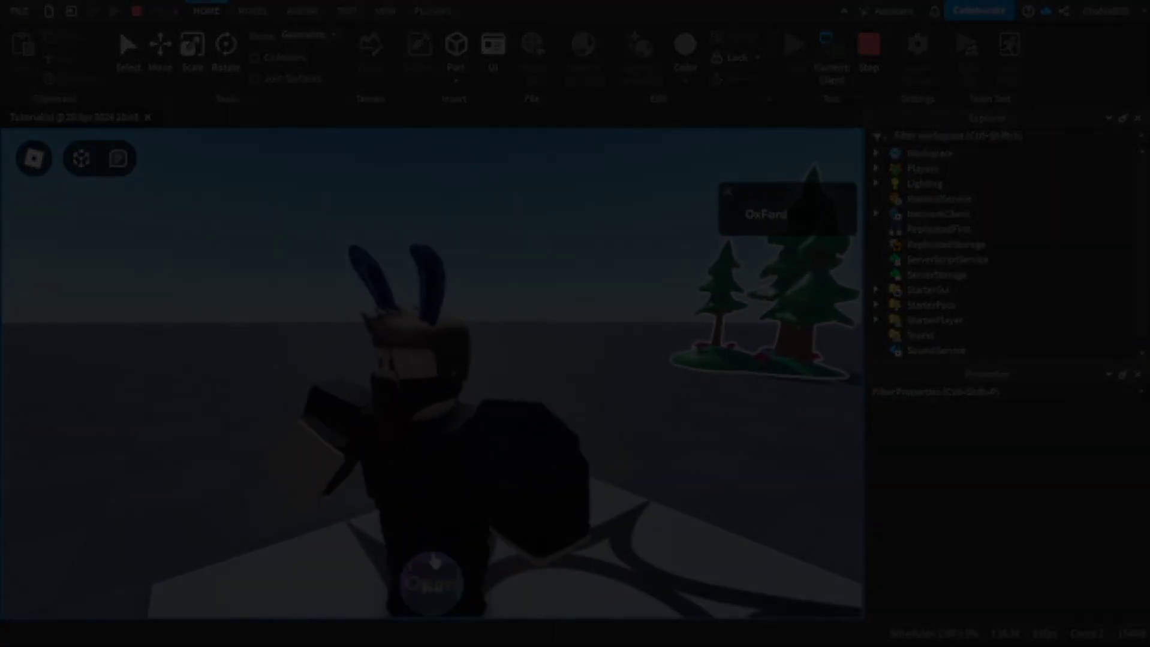